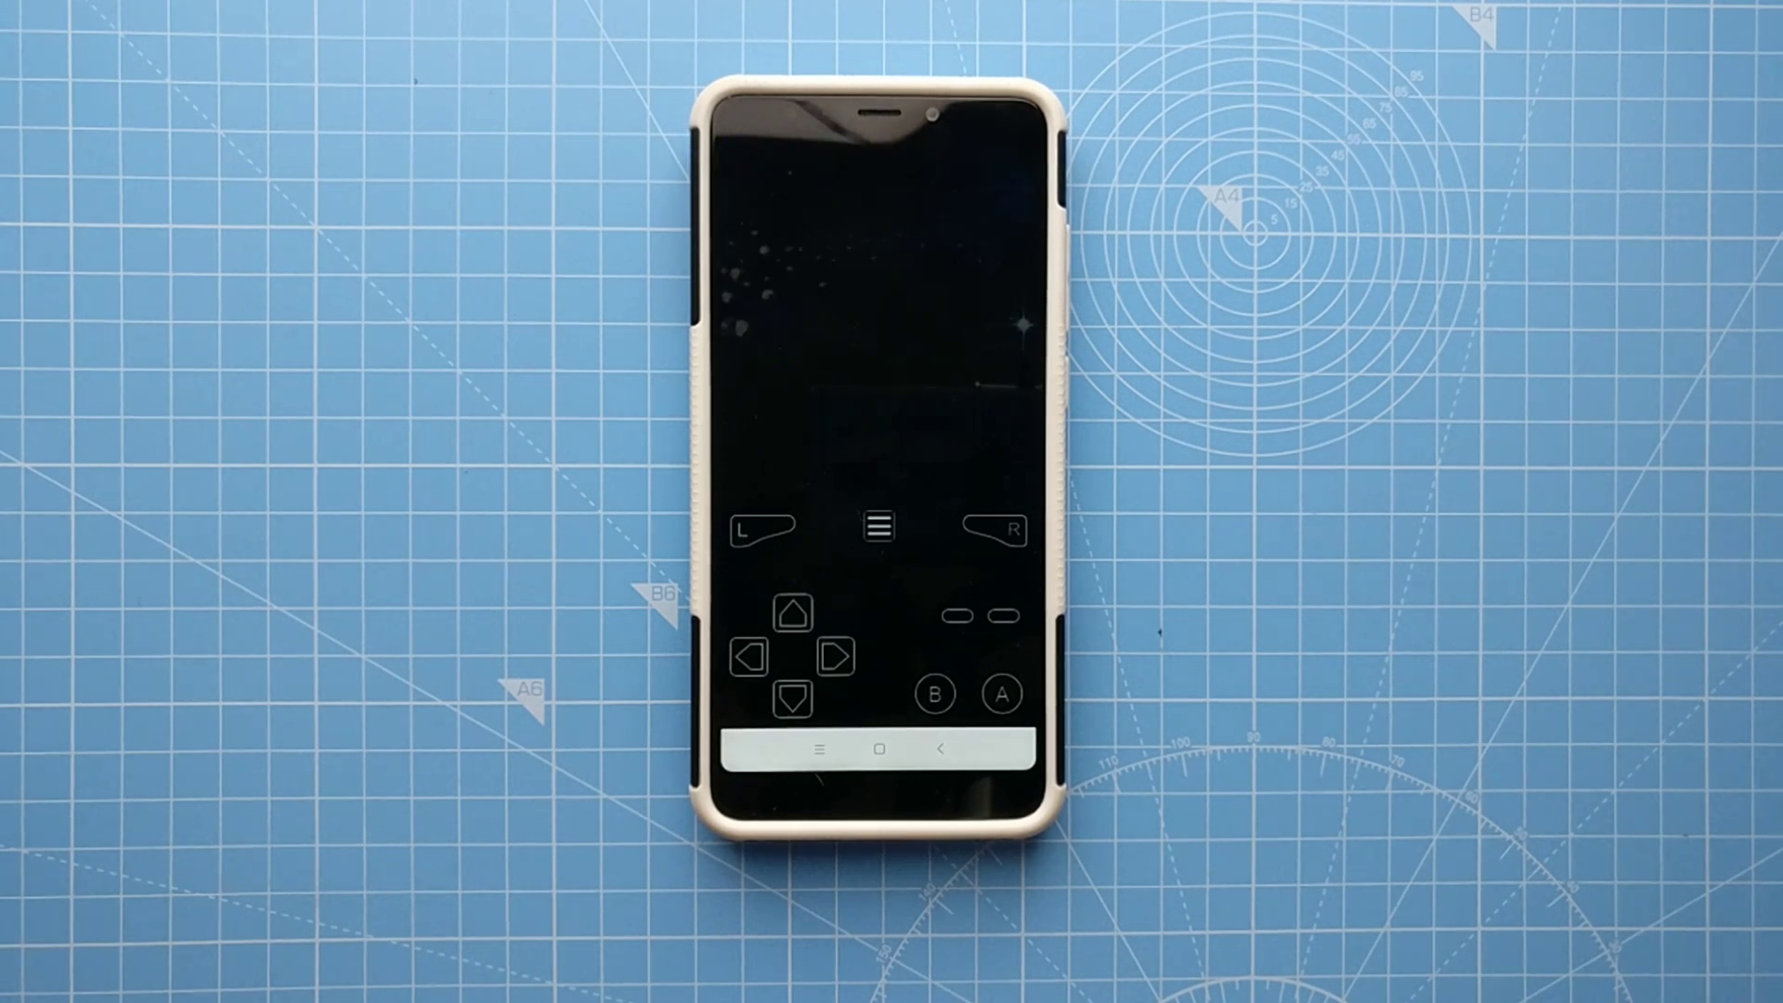
Advance past the title screen and start the game from save file A via START.
{"action": "left_click", "coordinate": [1004, 615]}
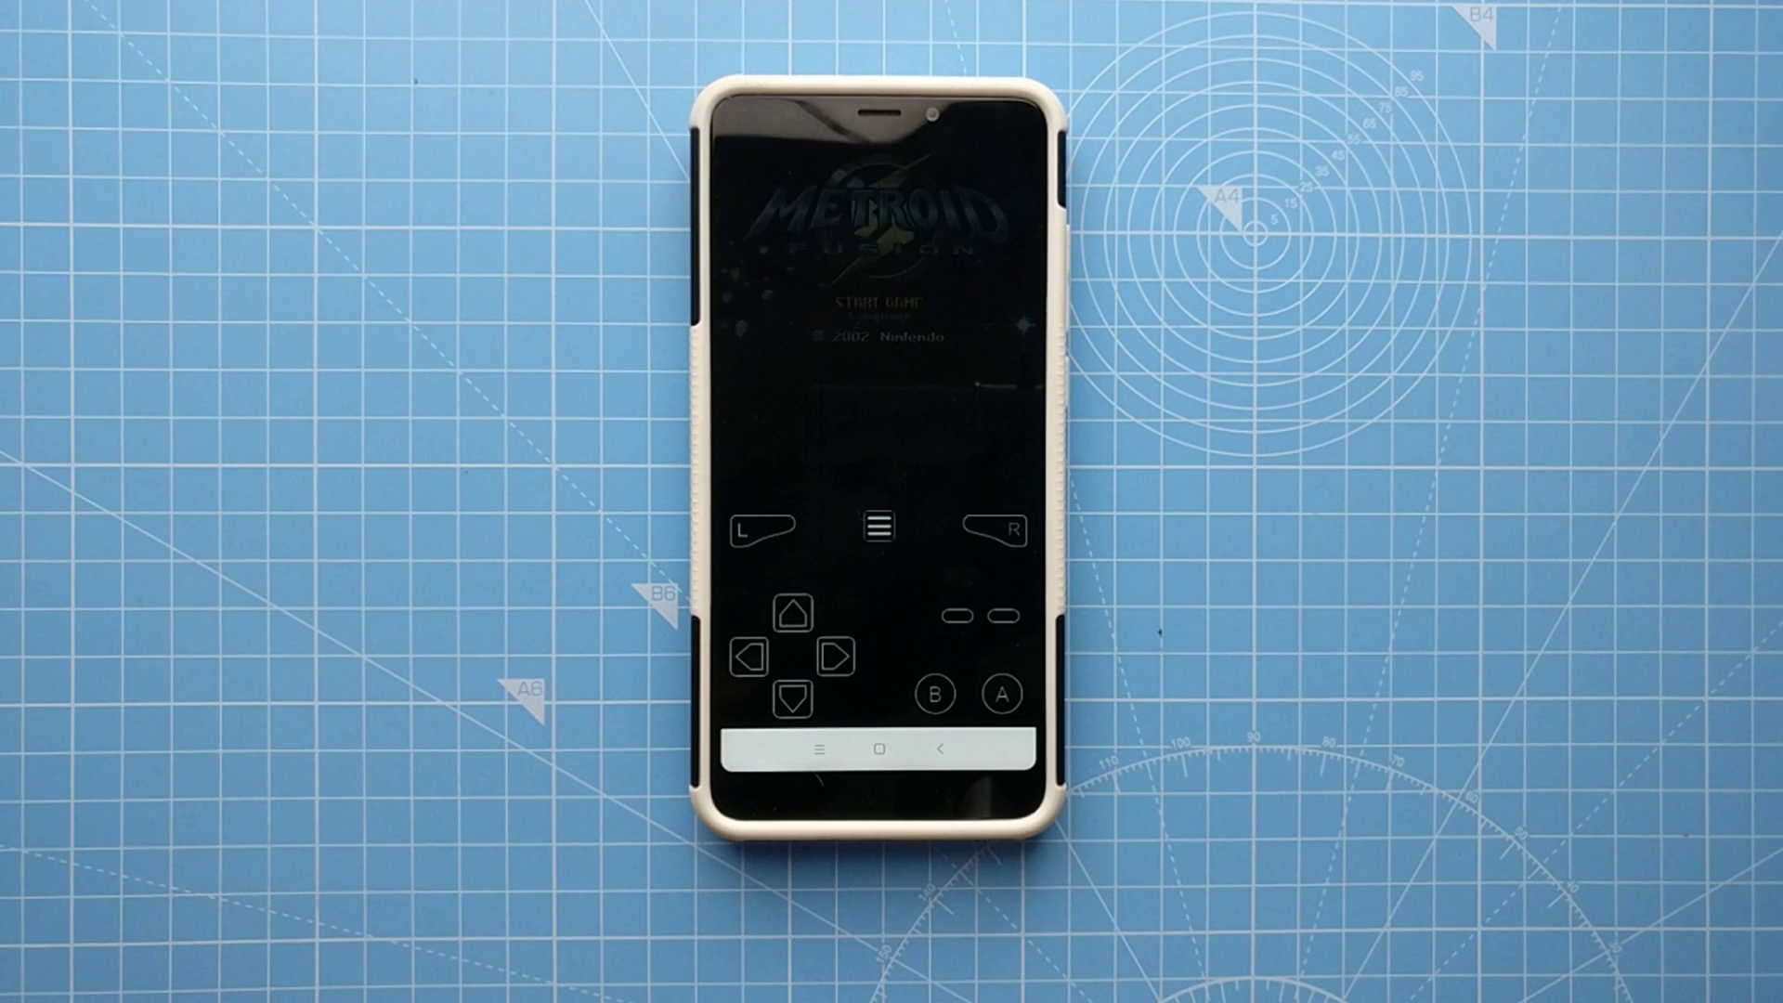
{"action": "left_click", "coordinate": [1003, 693]}
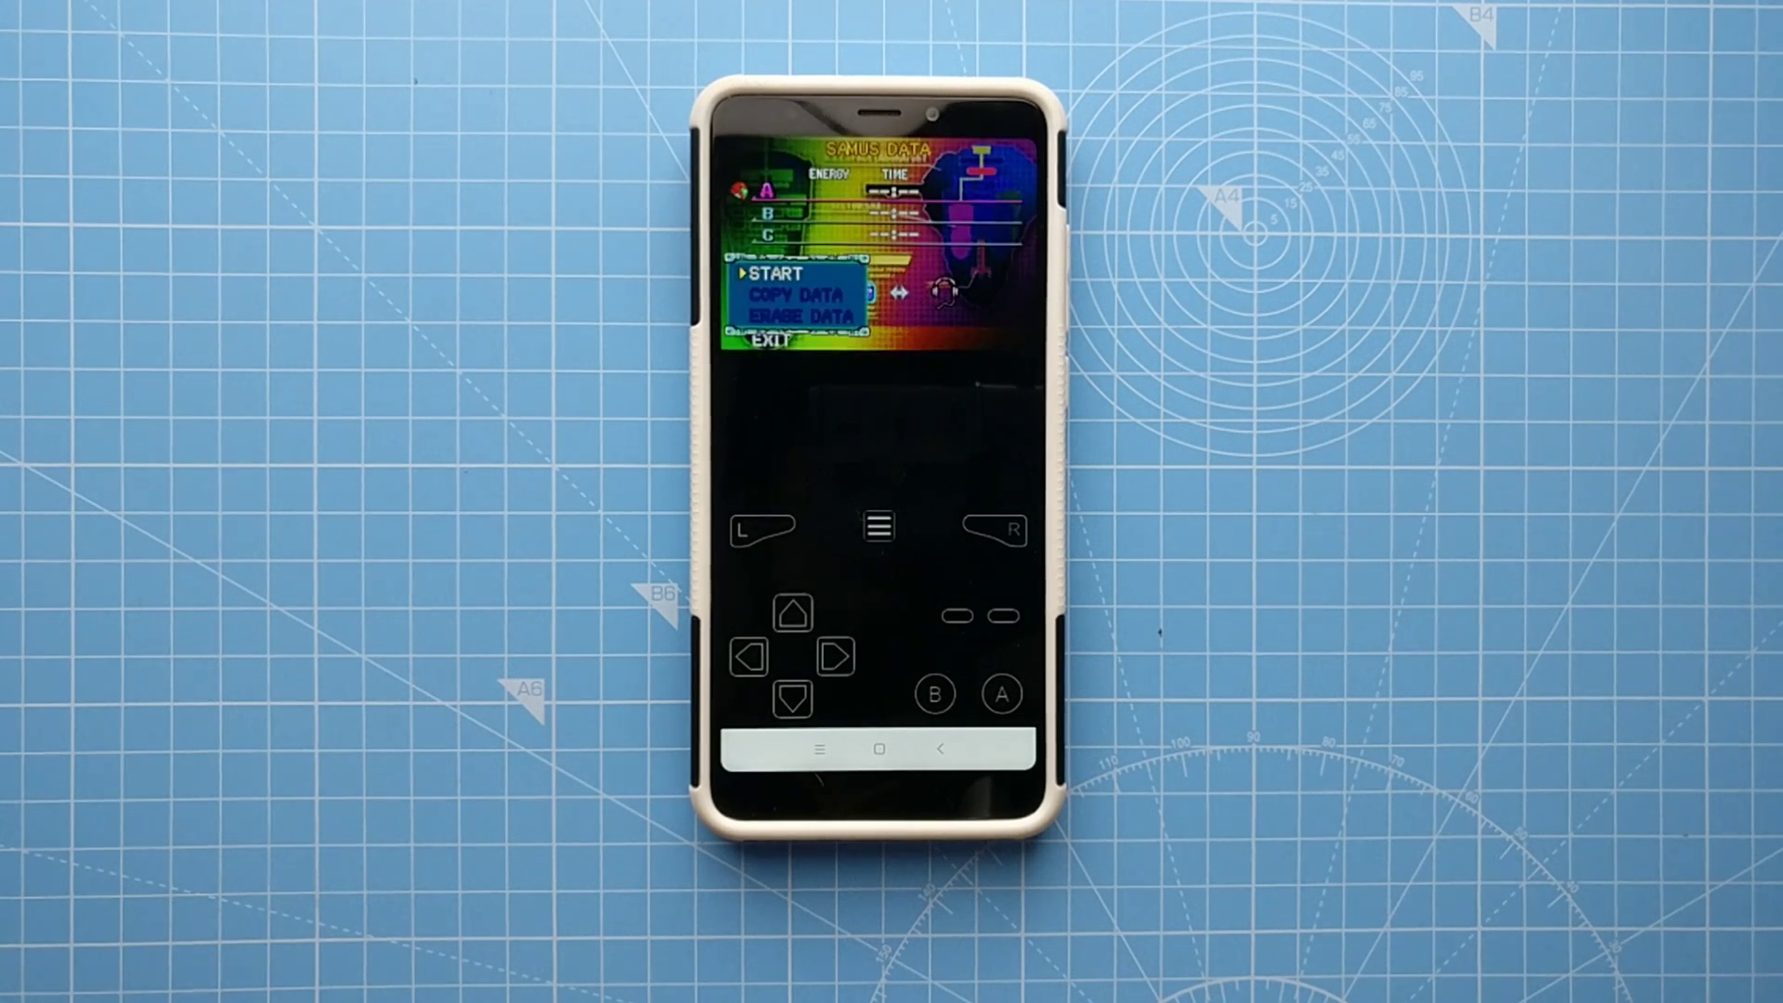
{"action": "left_click", "coordinate": [1002, 692]}
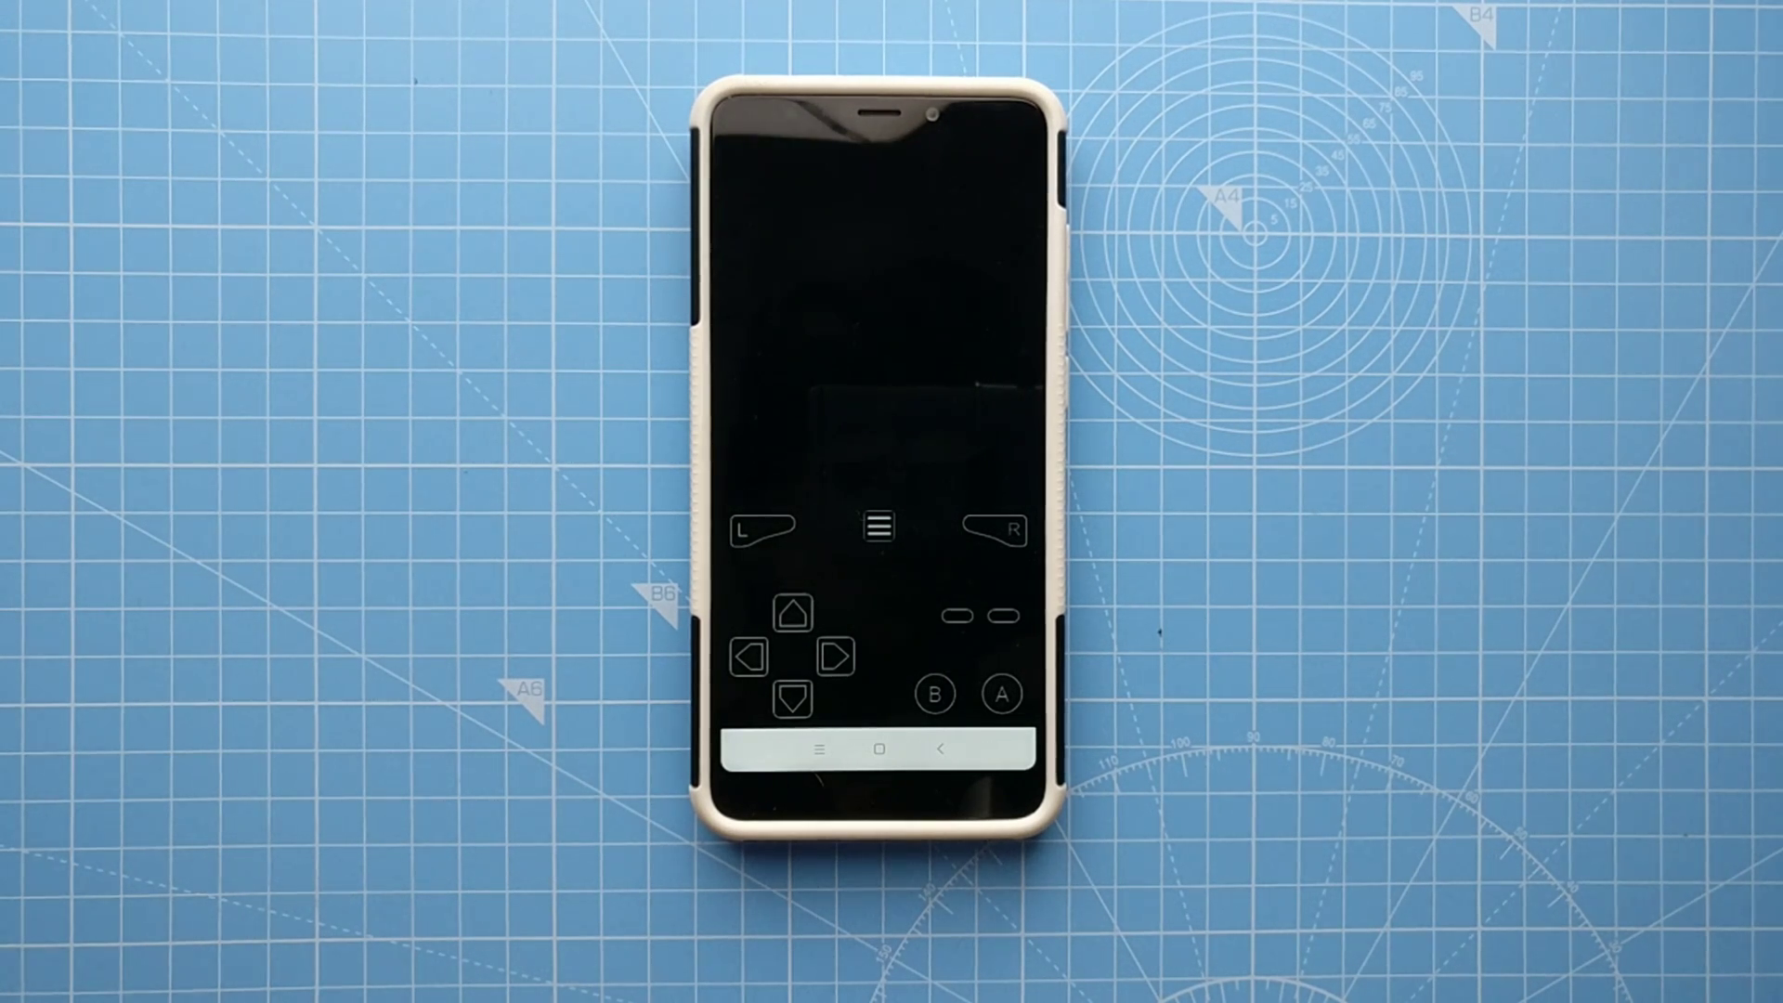